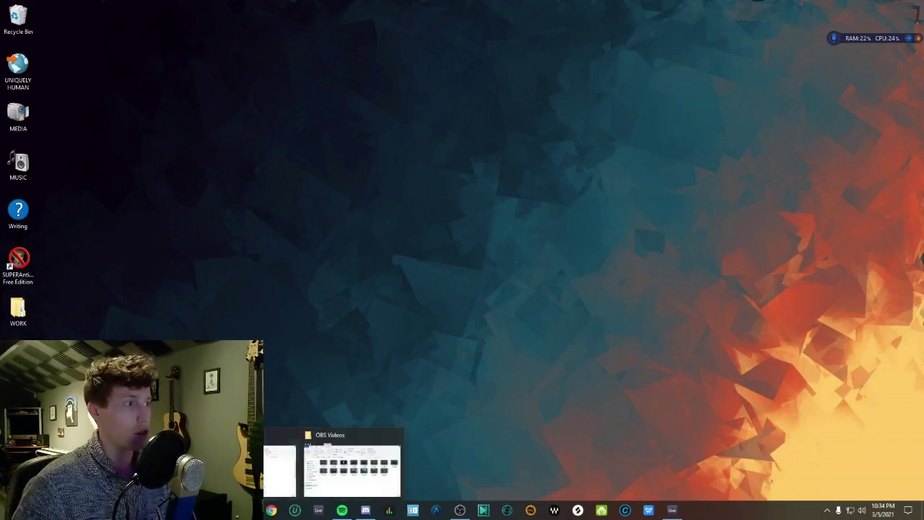
Open the Downloads > AudioCipher_VST3_Windows_Installer_1 folder showing the installer file.
left_click(293, 435)
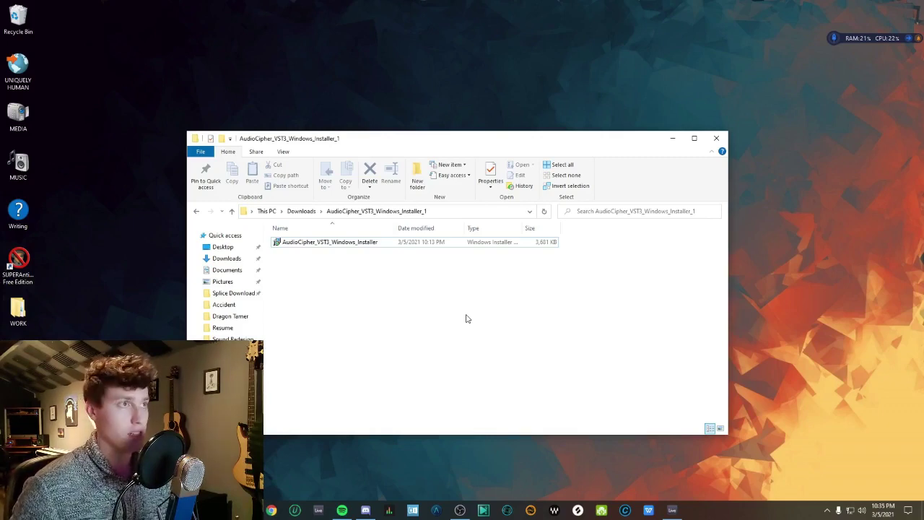
Install AudioCipher into C:\Program Files\VSTPlugins\AudioCipherTechnologies\AudioCipher and close the finished installer.
double_click(340, 242)
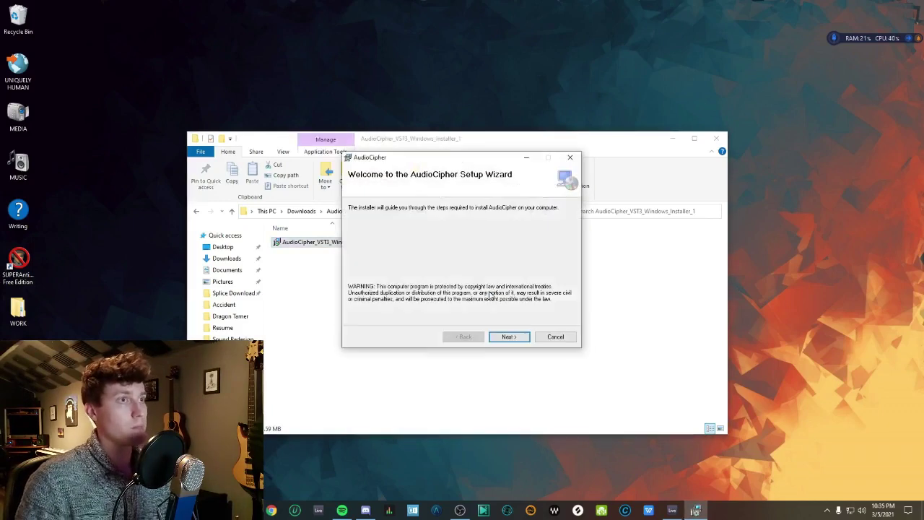
left_click(509, 337)
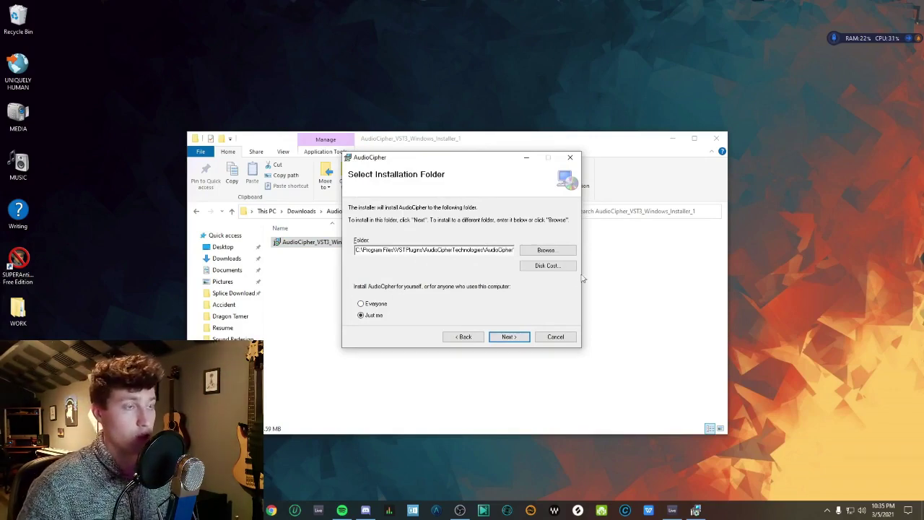
left_click(521, 337)
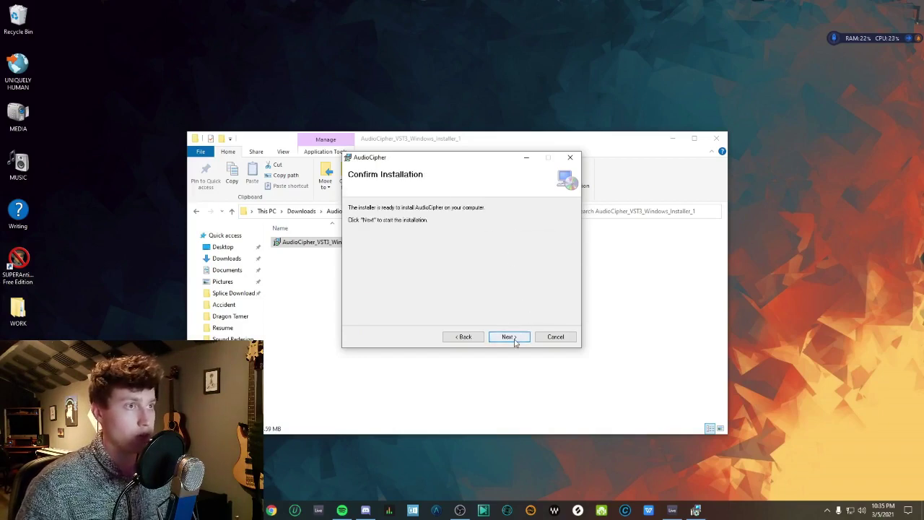
left_click(509, 336)
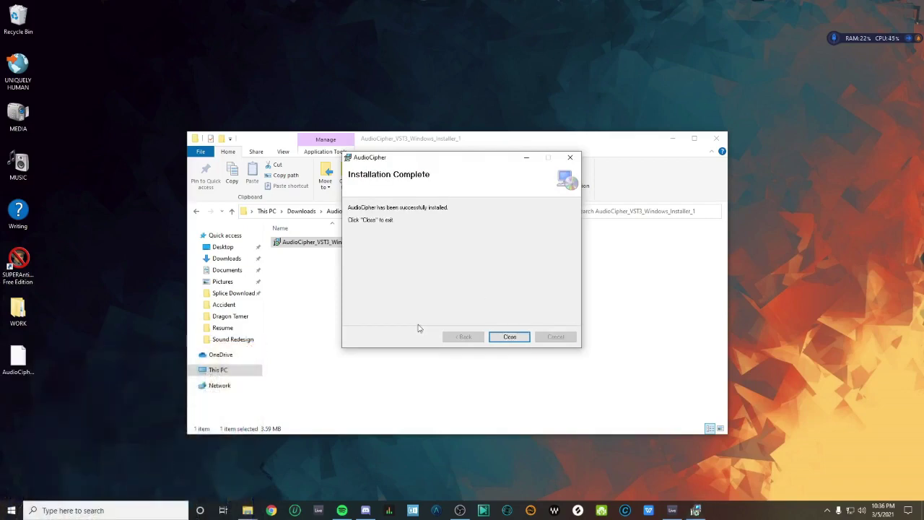
left_click(523, 340)
Minimize the installer folder window, clear the desktop selection, and bring Ableton Live forward.
left_click(672, 139)
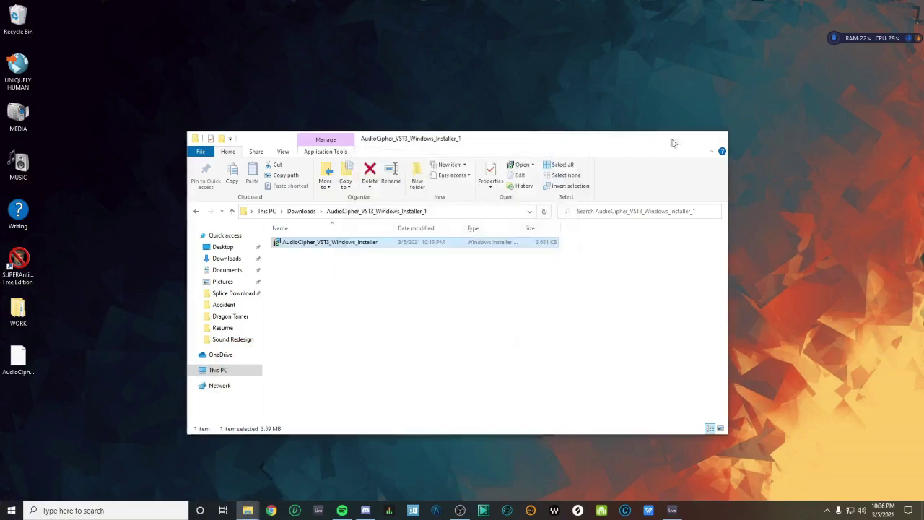
left_click(18, 358)
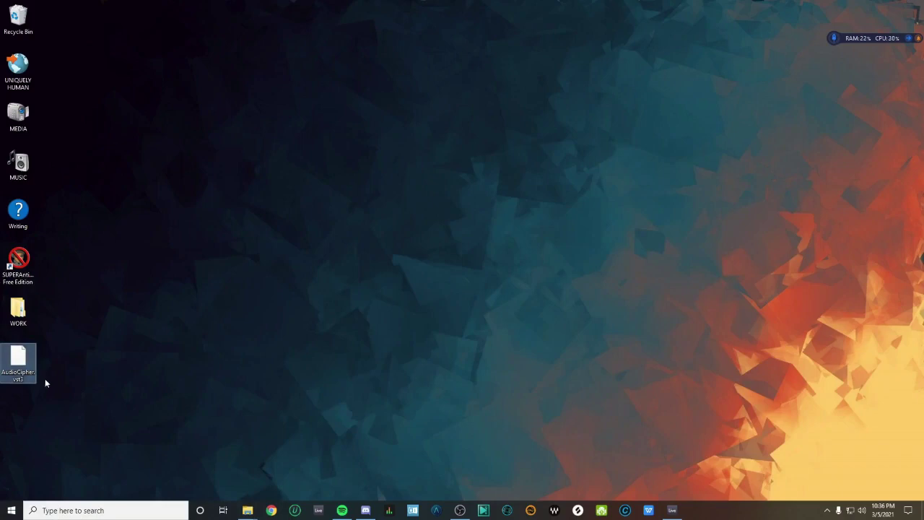
left_click(46, 383)
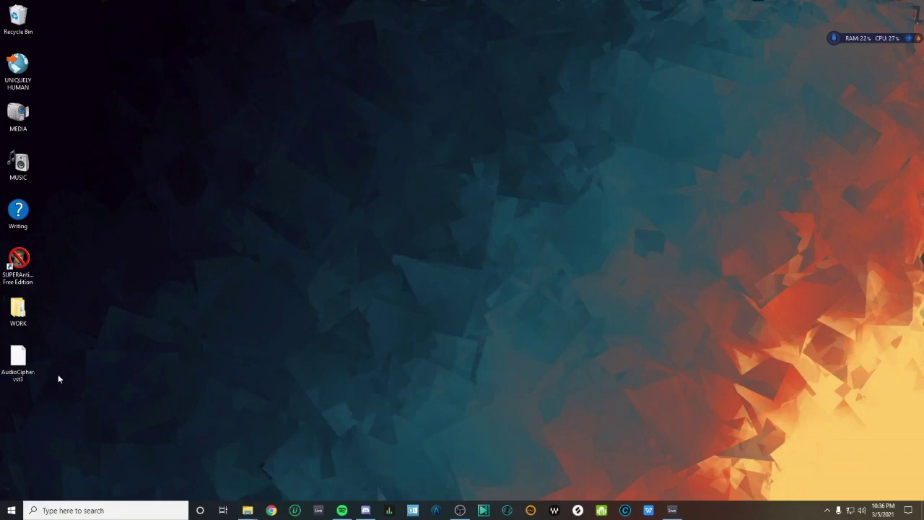
left_click(673, 509)
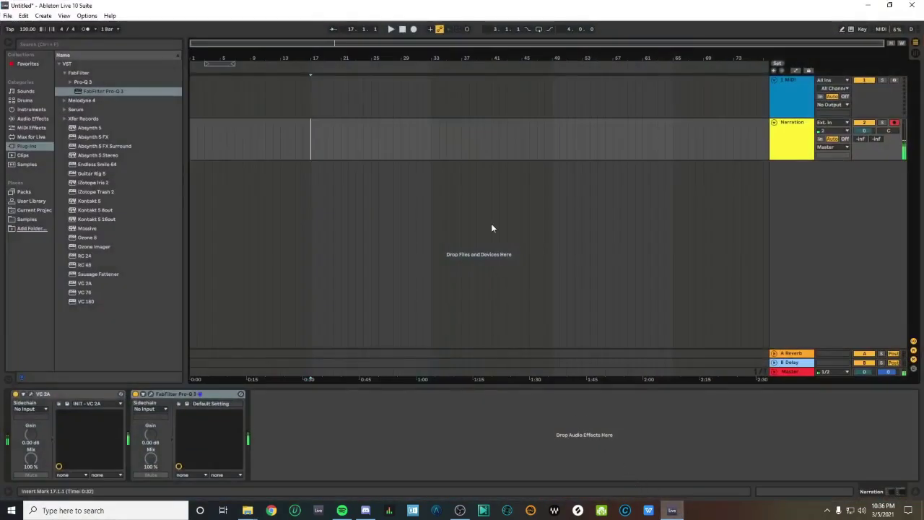
Check Live's Plug-ins preferences, then bring up the Desktop\MUSIC\Plugins 64 folder window.
key("ctrl+comma")
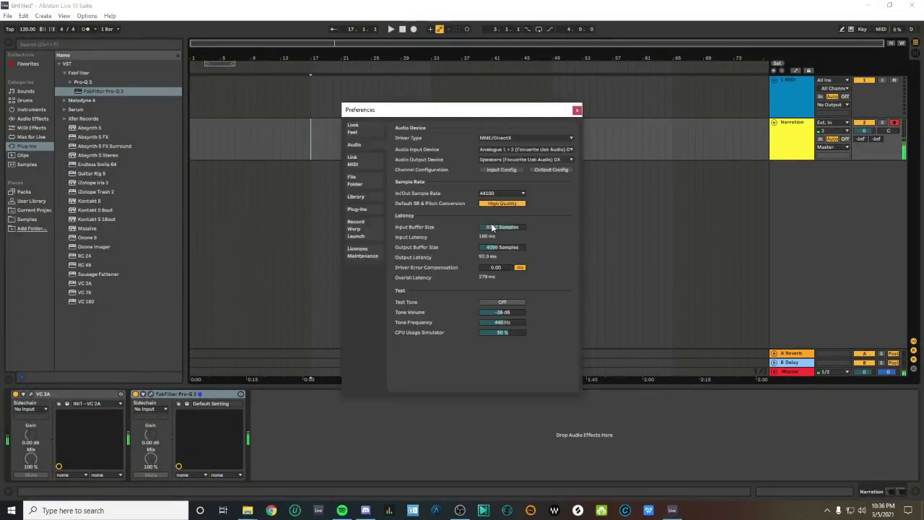
left_click(370, 209)
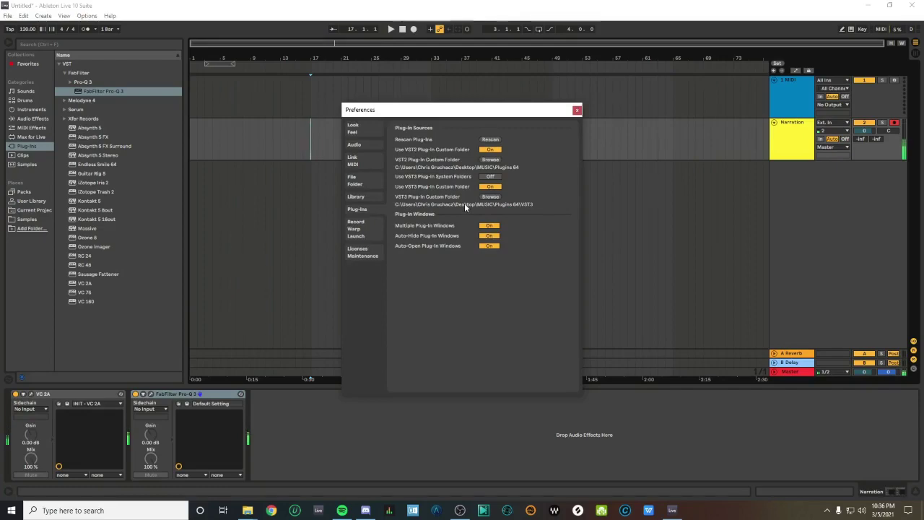
left_click(248, 510)
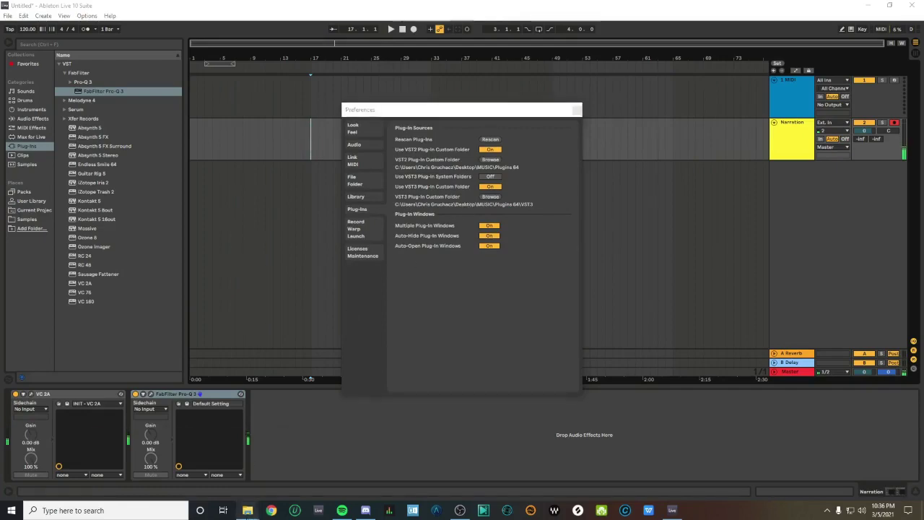
left_click(260, 466)
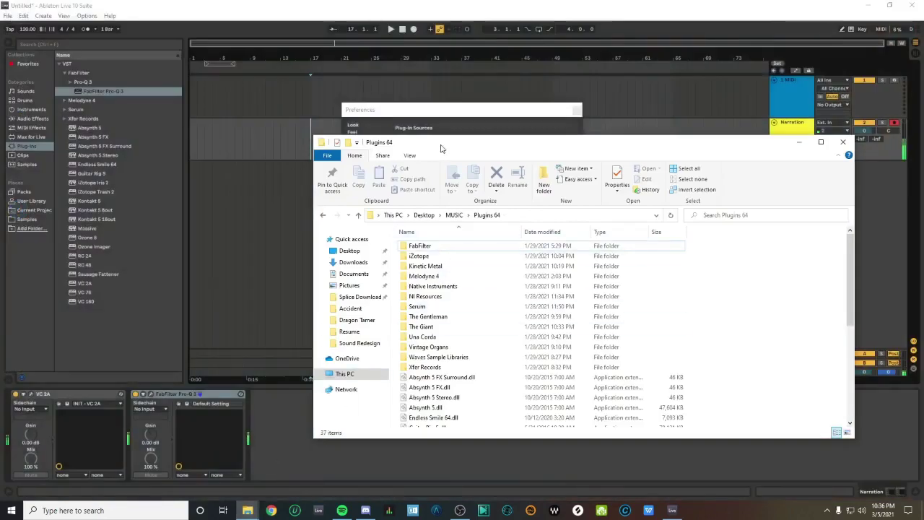
Create a new VST3 folder inside Plugins 64.
left_click_drag(441, 148, 359, 102)
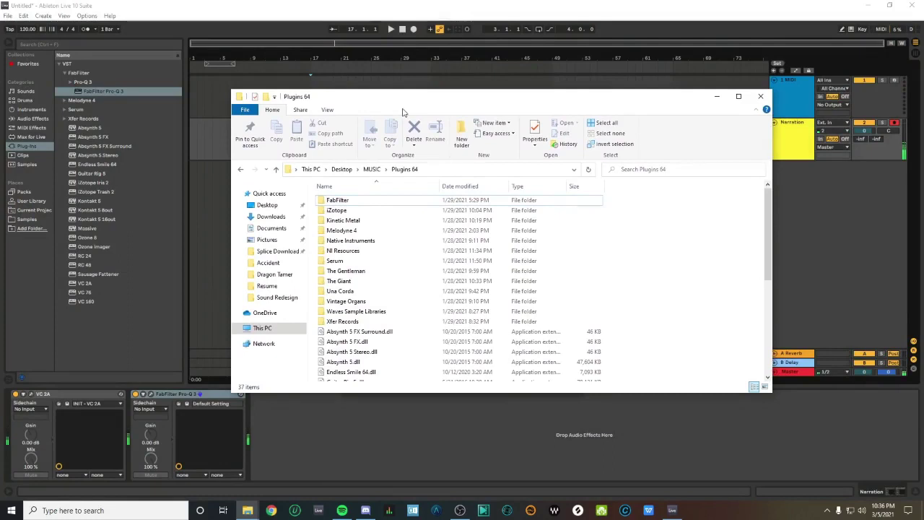
left_click(462, 137)
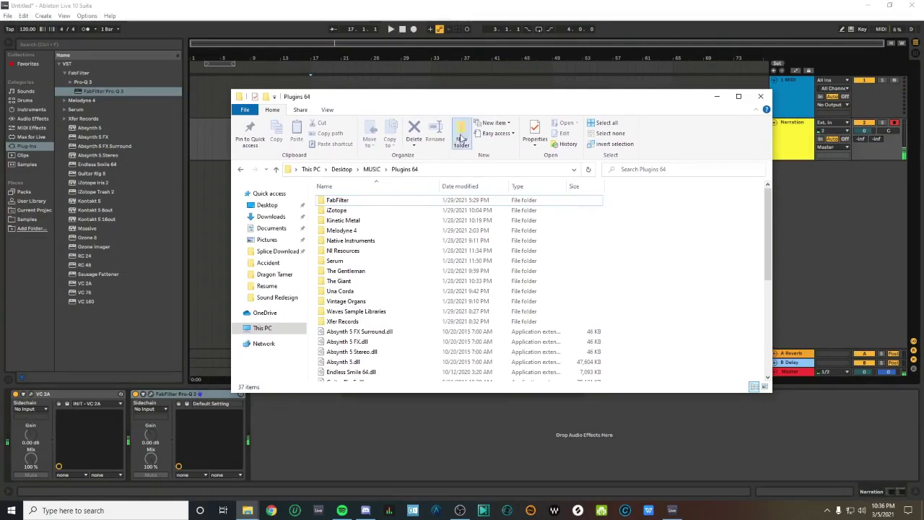
type("VST3")
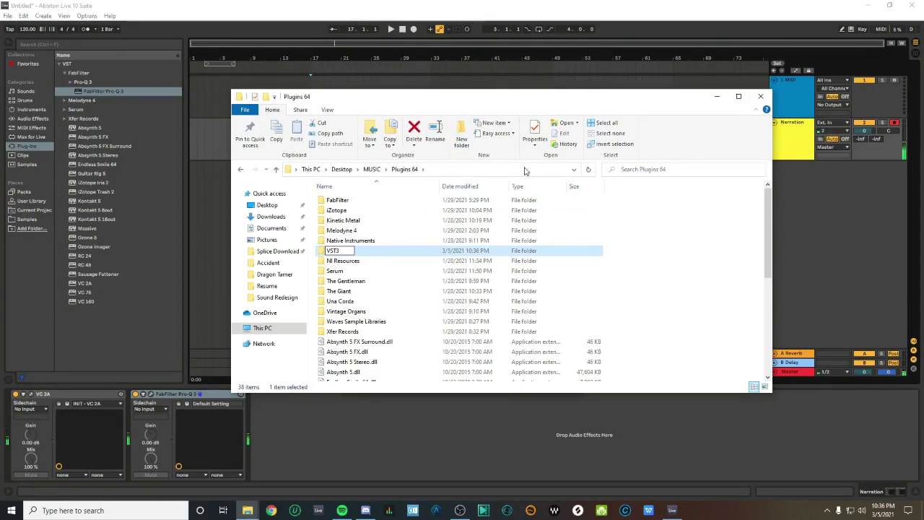
key("Return")
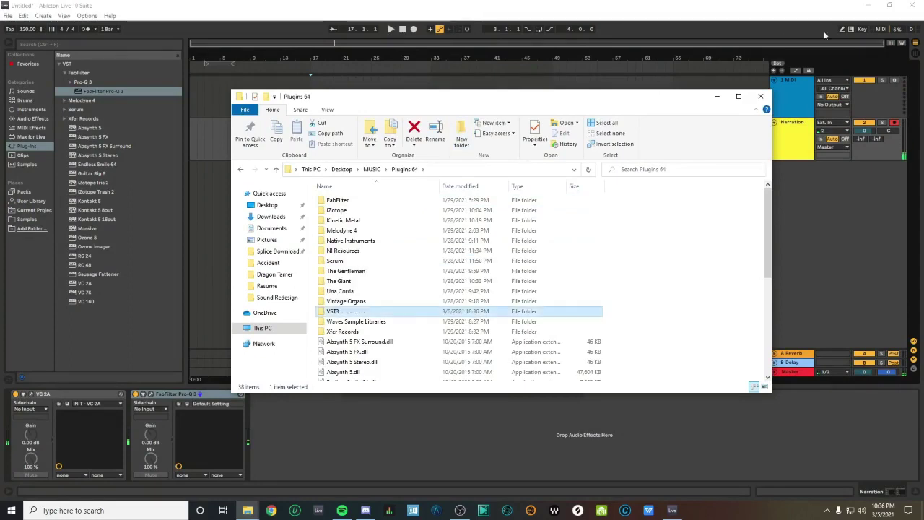
Move AudioCipher.vst3 from the desktop into Plugins 64\VST3, verify it, and return to Live.
left_click(870, 6)
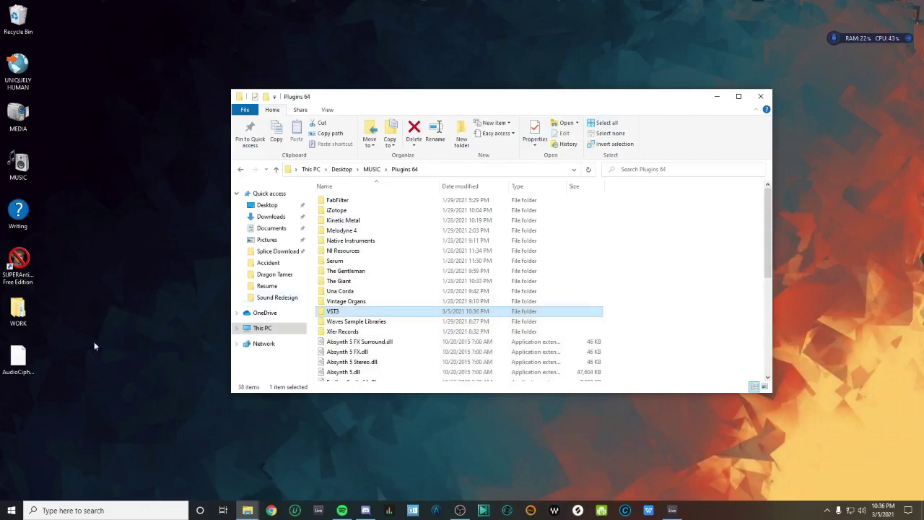
left_click(18, 359)
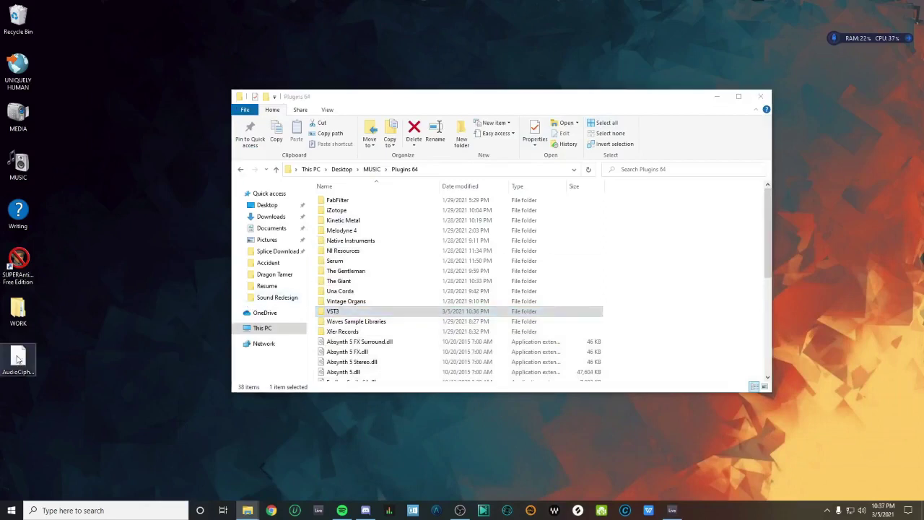
left_click_drag(18, 359, 336, 312)
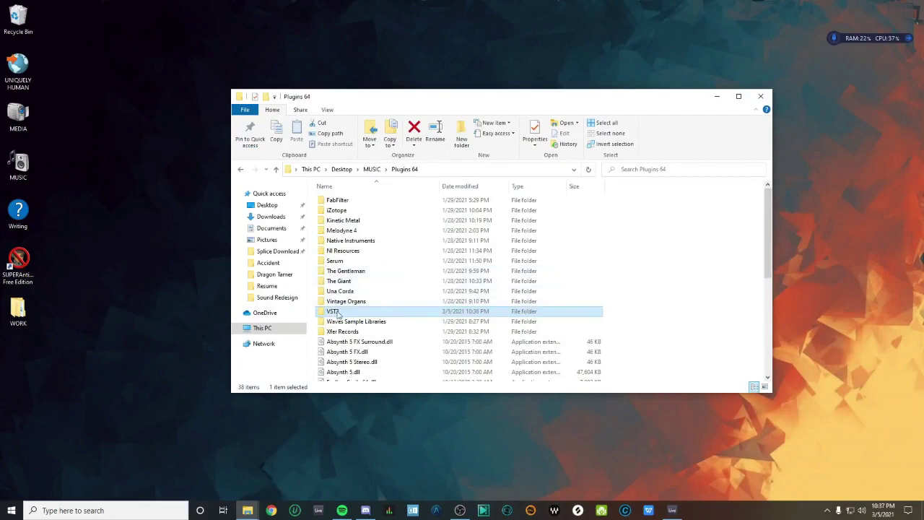
double_click(337, 313)
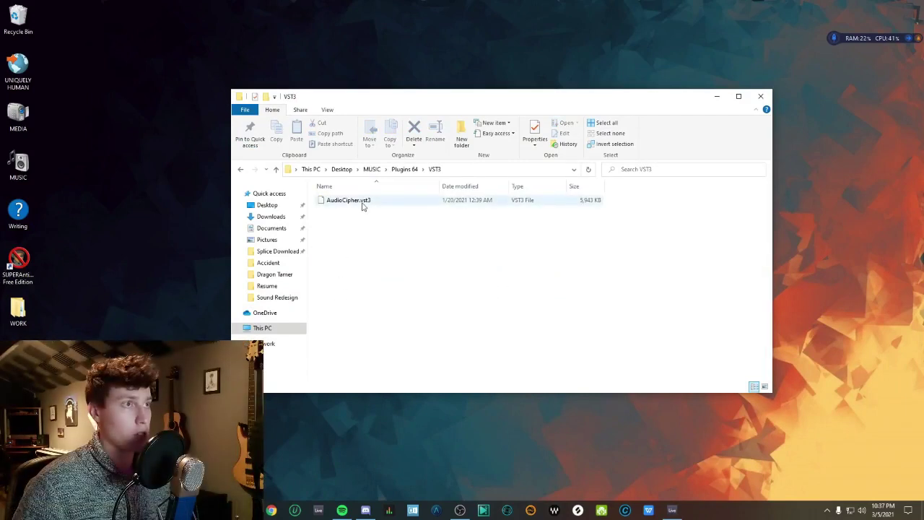
left_click(715, 99)
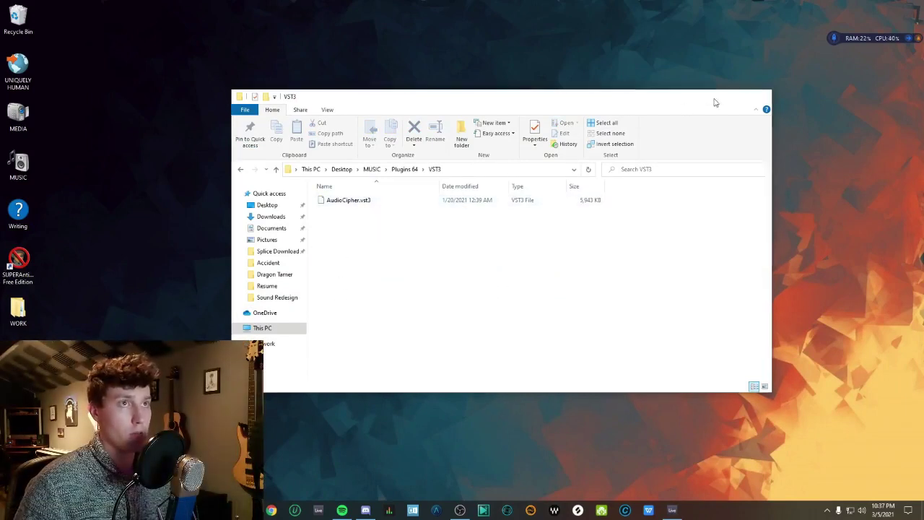
left_click(672, 510)
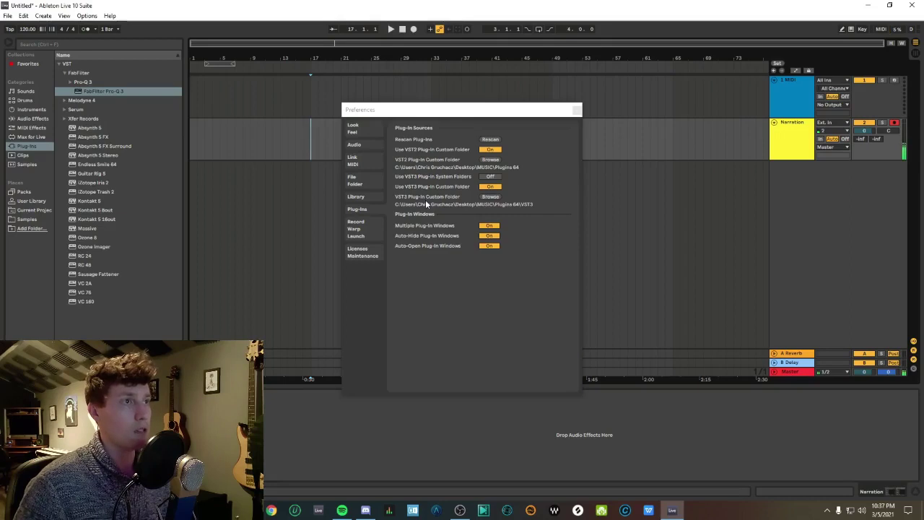
Set Plugins 64\VST3 as the VST3 custom folder, select VST3 in the browser, and close Preferences.
left_click(498, 197)
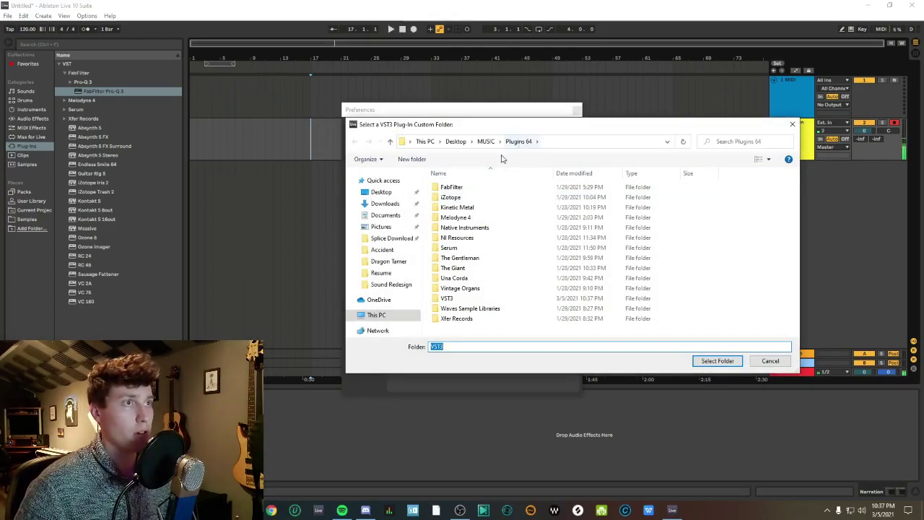
left_click(463, 300)
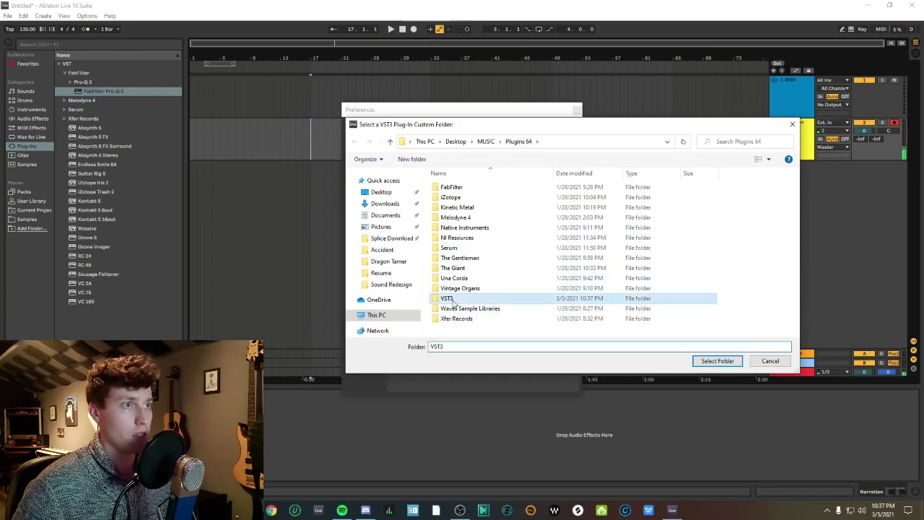
left_click(717, 361)
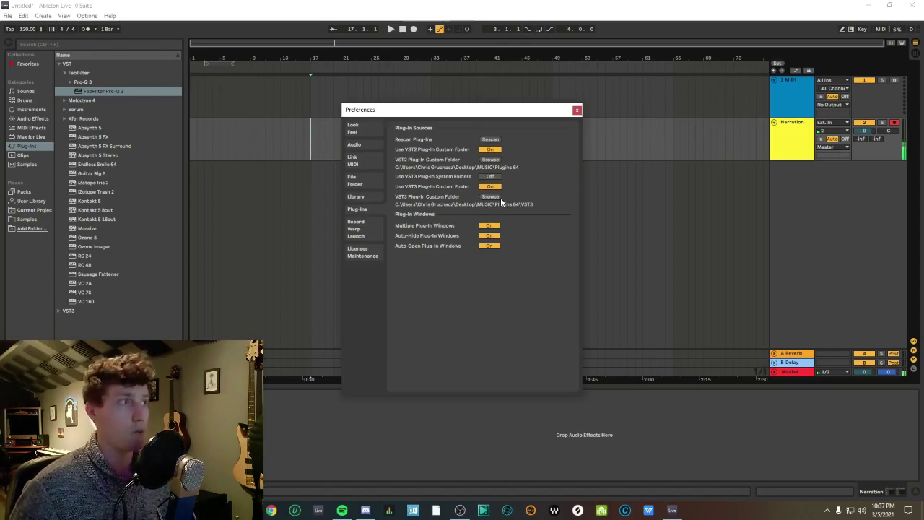
left_click(58, 63)
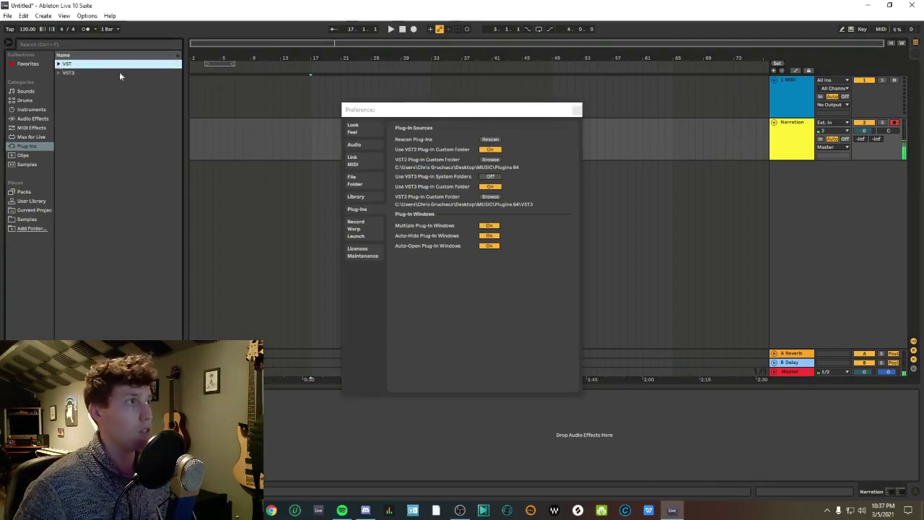
left_click(68, 74)
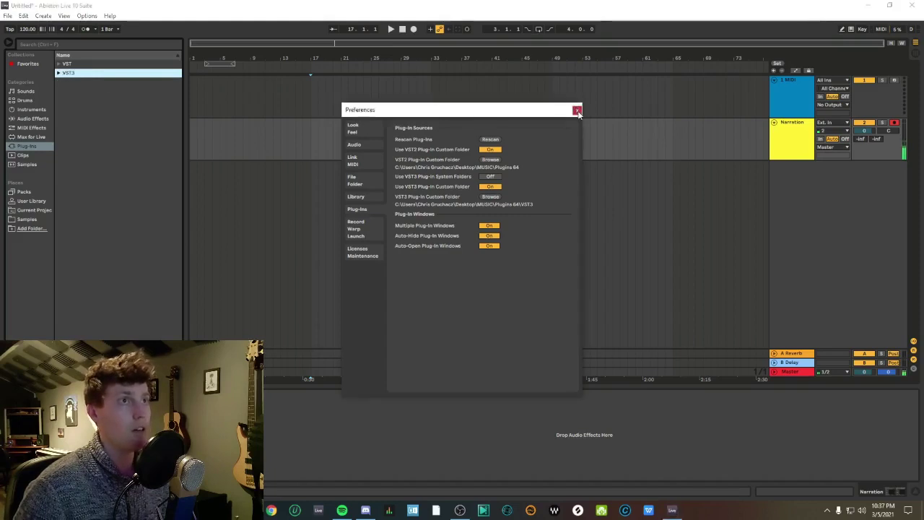
left_click(576, 109)
Drag AudioCipher from VST3 > AudioCipher Technologies onto the 1 MIDI track and centre its window.
left_click(60, 73)
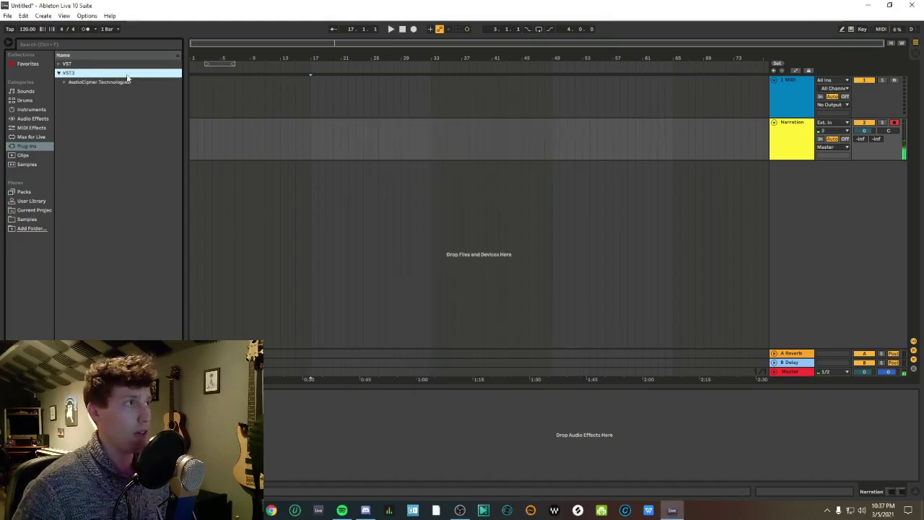
double_click(90, 83)
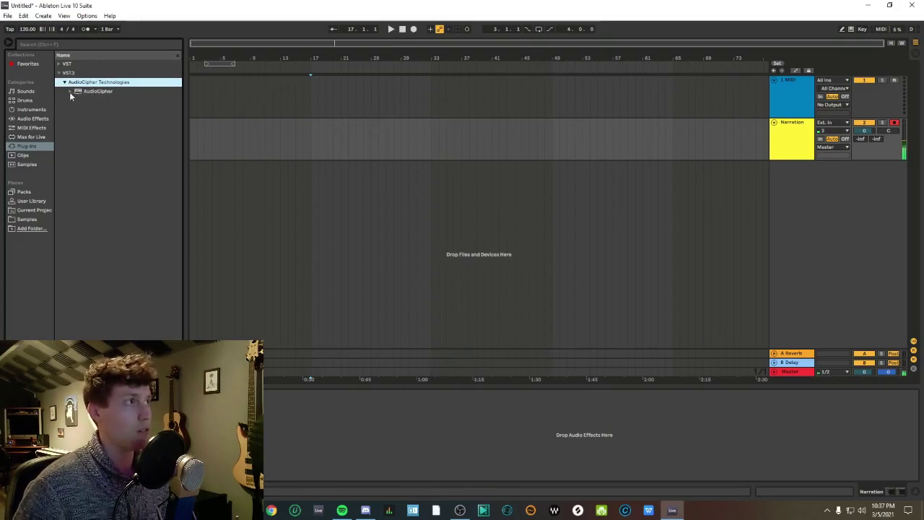
left_click(69, 92)
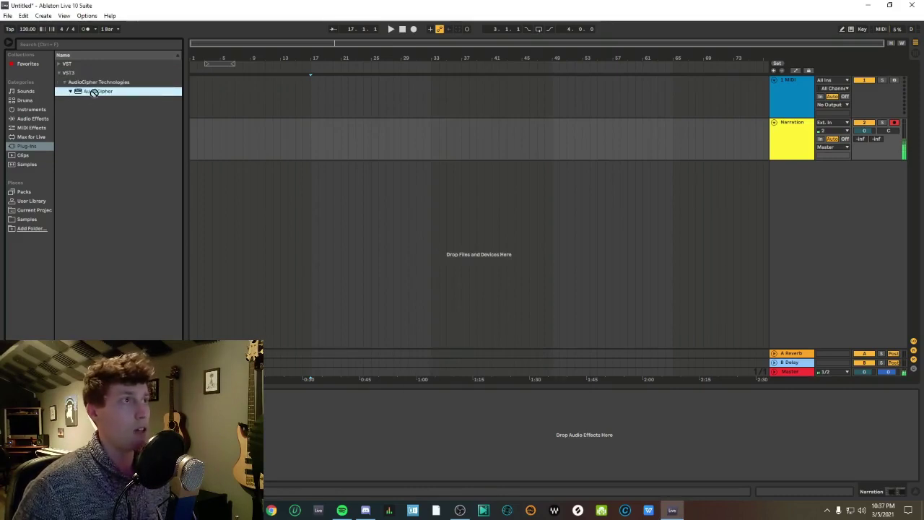
left_click_drag(308, 102, 793, 96)
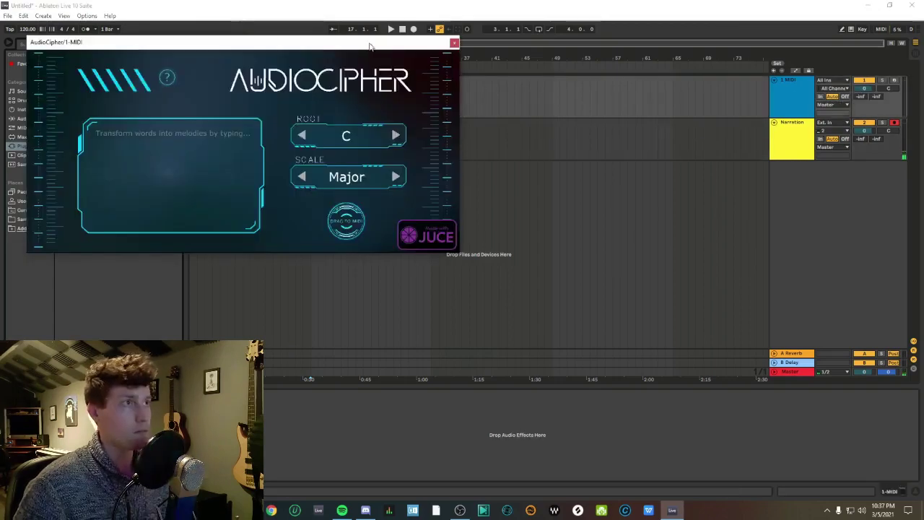
left_click_drag(370, 45, 608, 139)
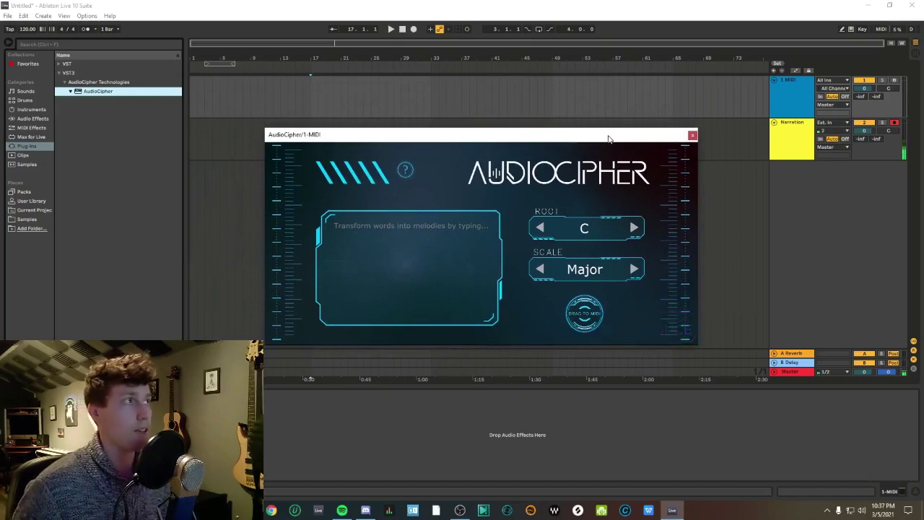
Enter 'Ableton' in AudioCipher's text box and drag the generated melody onto the 1 MIDI track.
left_click(428, 224)
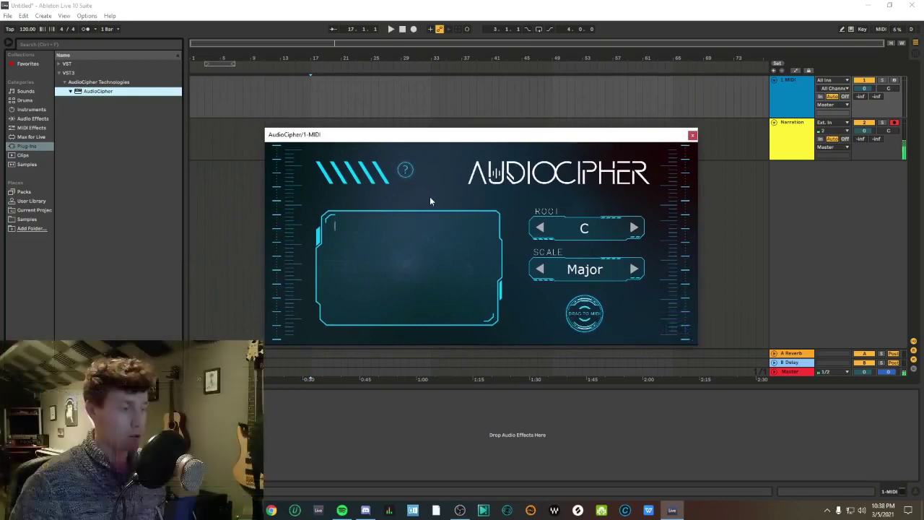
type("A")
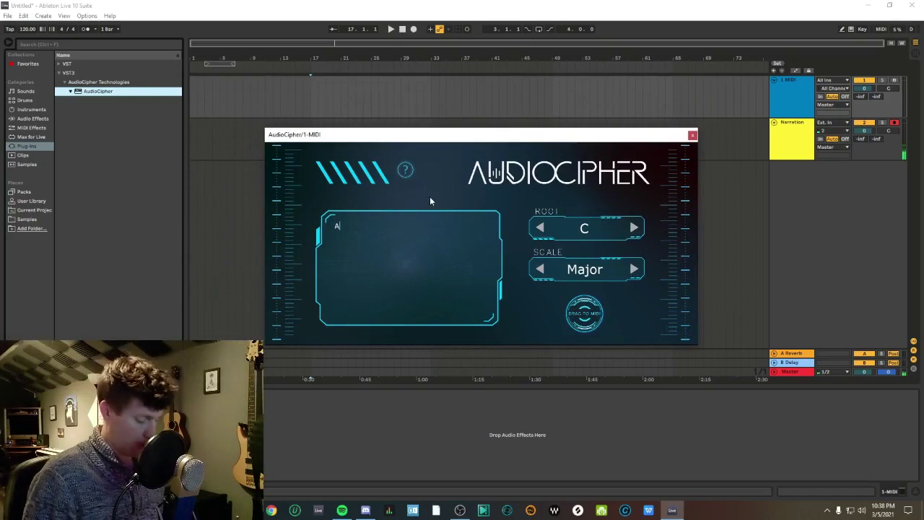
type("bleton")
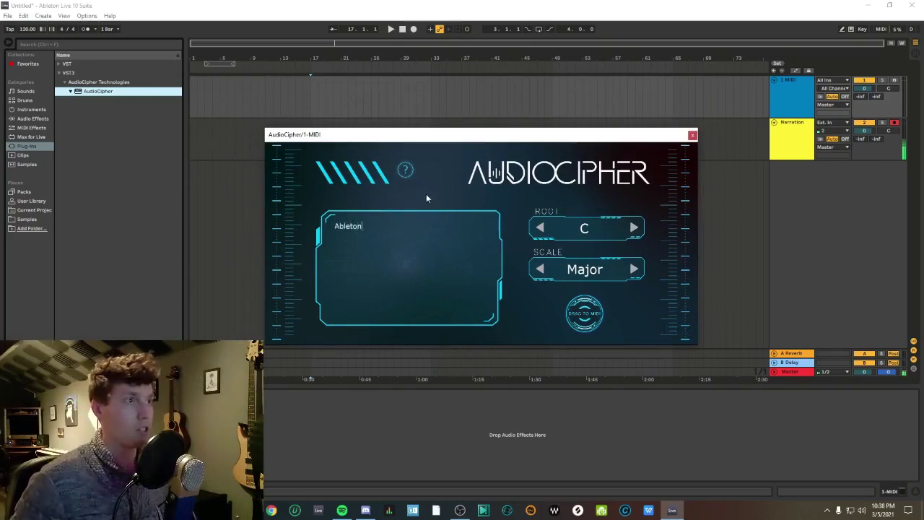
left_click_drag(583, 302, 315, 82)
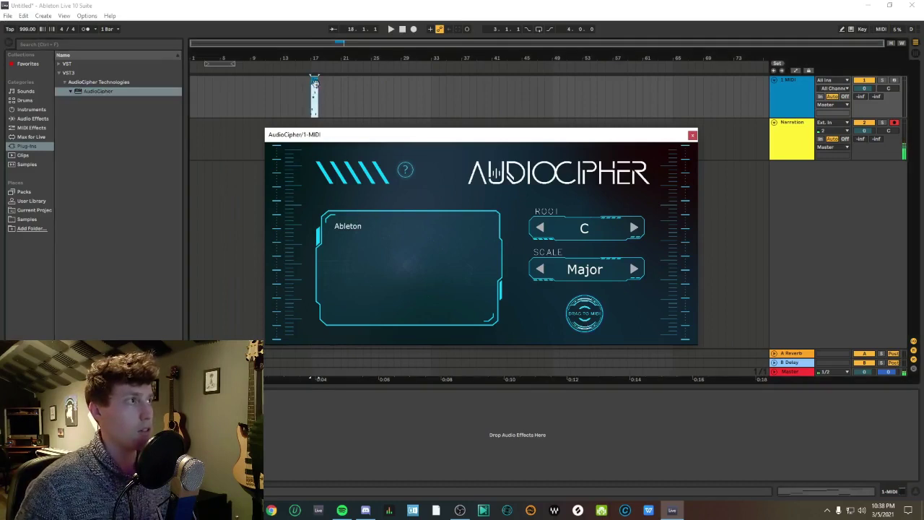
Close AudioCipher, zoom in on the bar-17 clip, and set the tempo to 120 BPM.
left_click(692, 135)
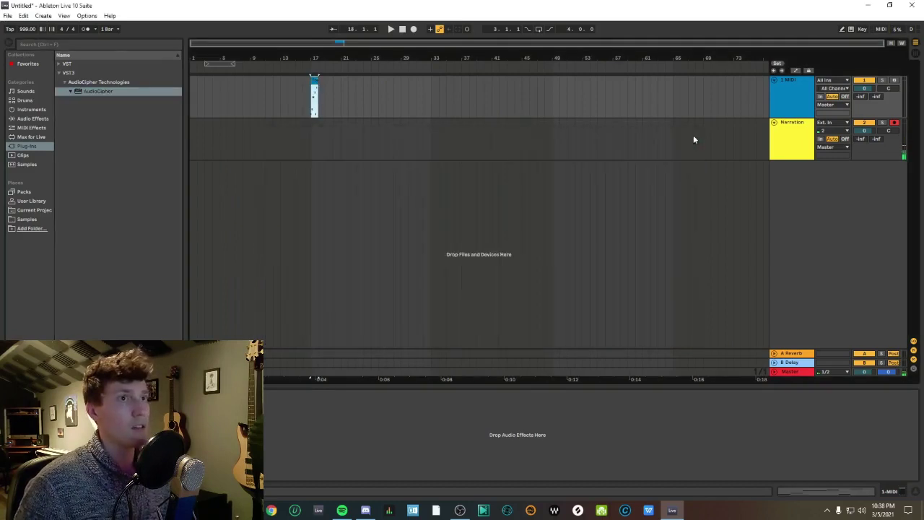
left_click_drag(315, 55, 315, 79)
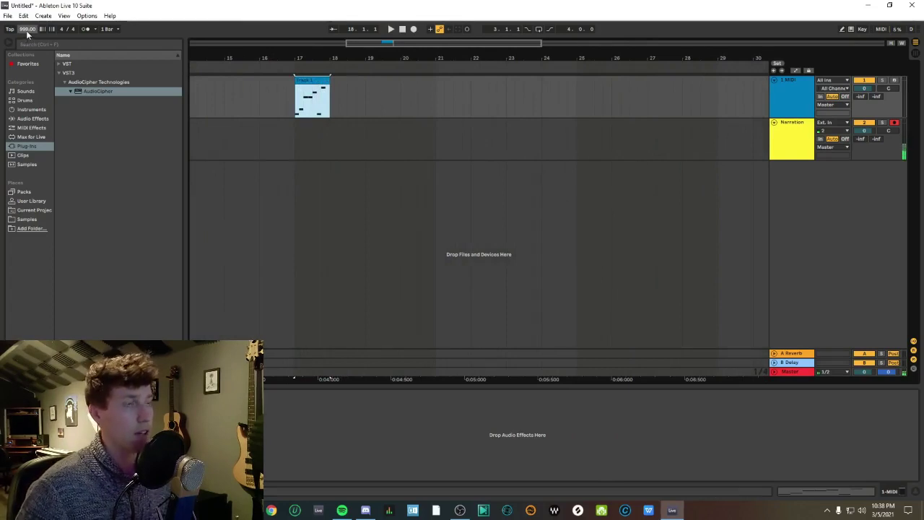
type("120")
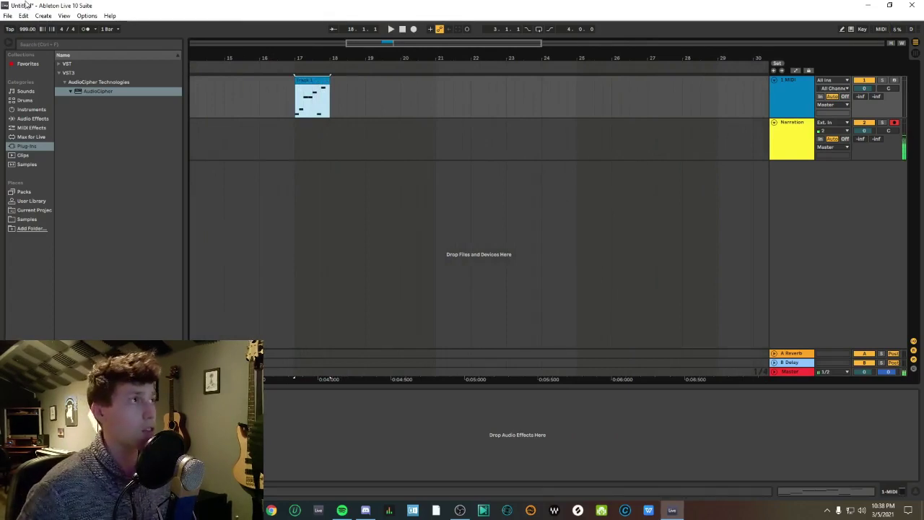
key("Return")
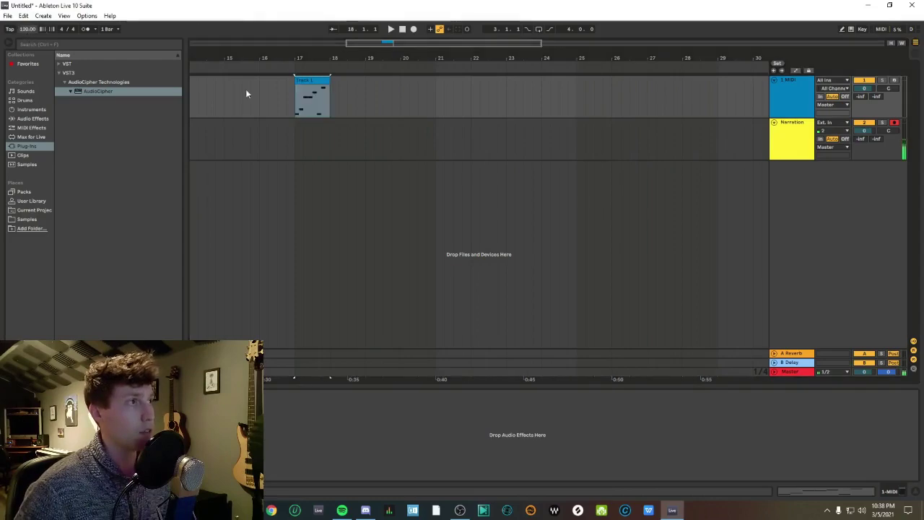